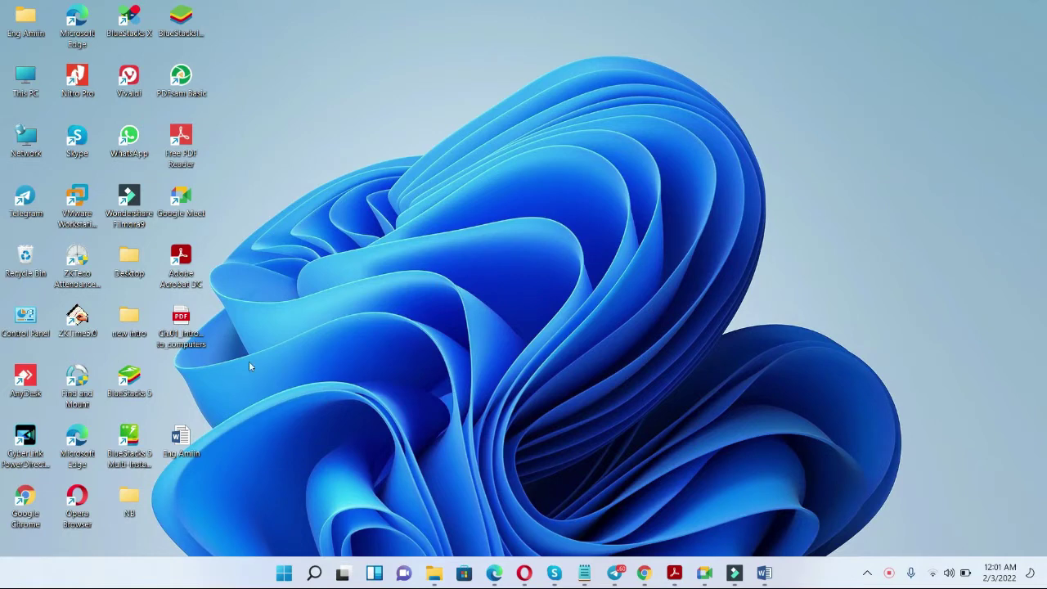
Open the Ch.01 introduction to computers PDF from the desktop twice to check which program handles it, clearing the viewer window each time
{"action": "left_click", "coordinate": [182, 323]}
{"action": "double_click", "coordinate": [182, 323]}
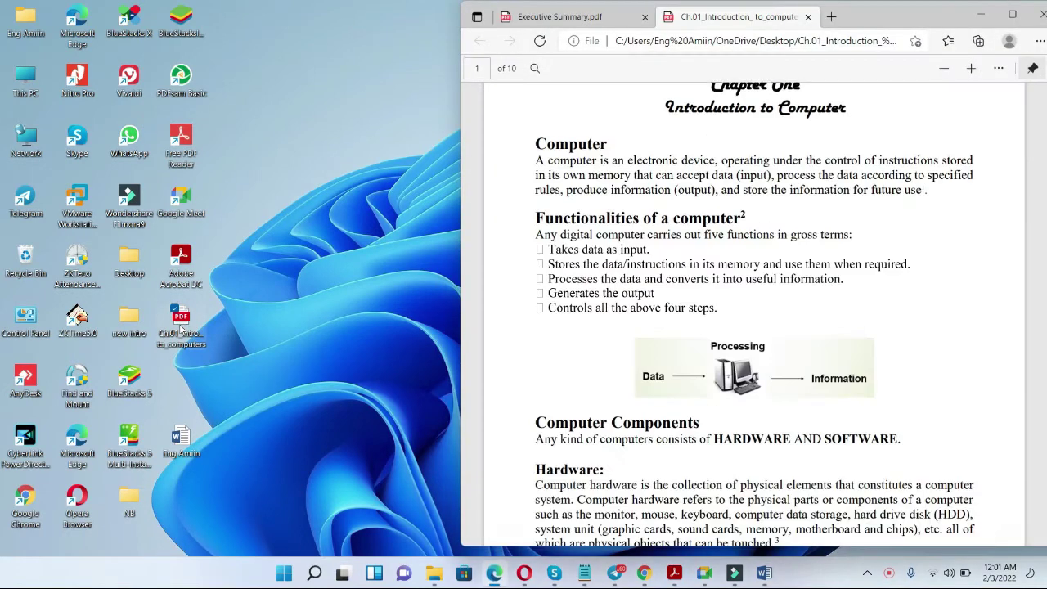
{"action": "left_click", "coordinate": [1015, 15]}
{"action": "mouse_move", "coordinate": [1017, 18]}
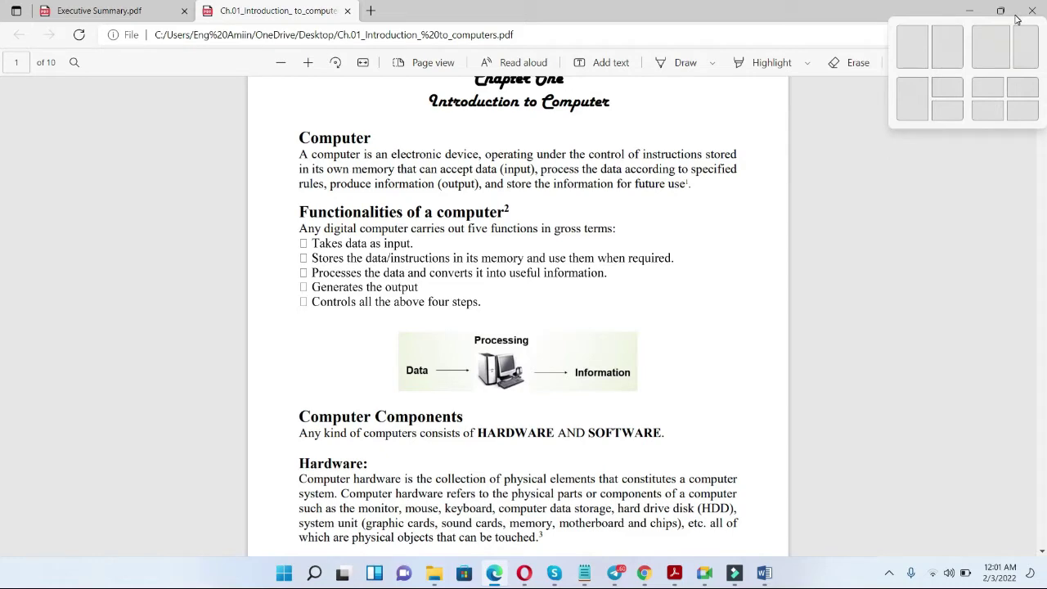
{"action": "left_click", "coordinate": [1033, 10]}
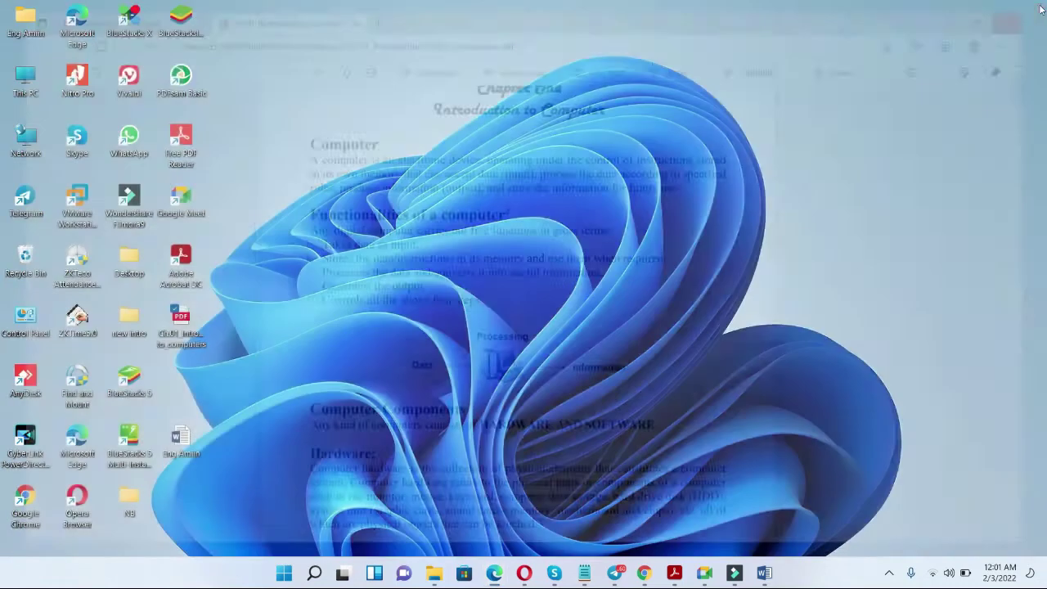
{"action": "double_click", "coordinate": [175, 329]}
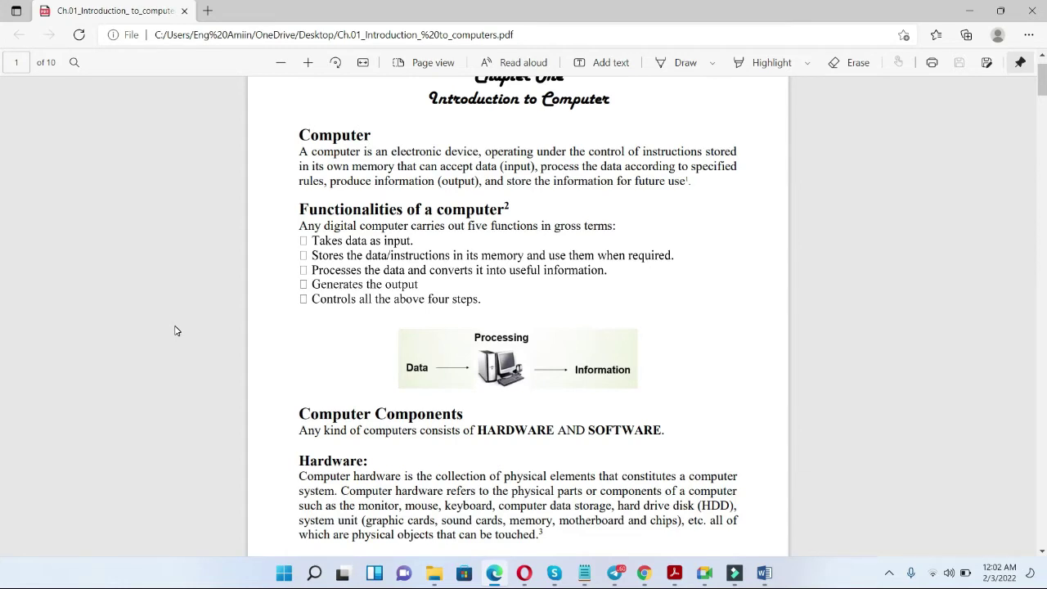
{"action": "left_click", "coordinate": [963, 14]}
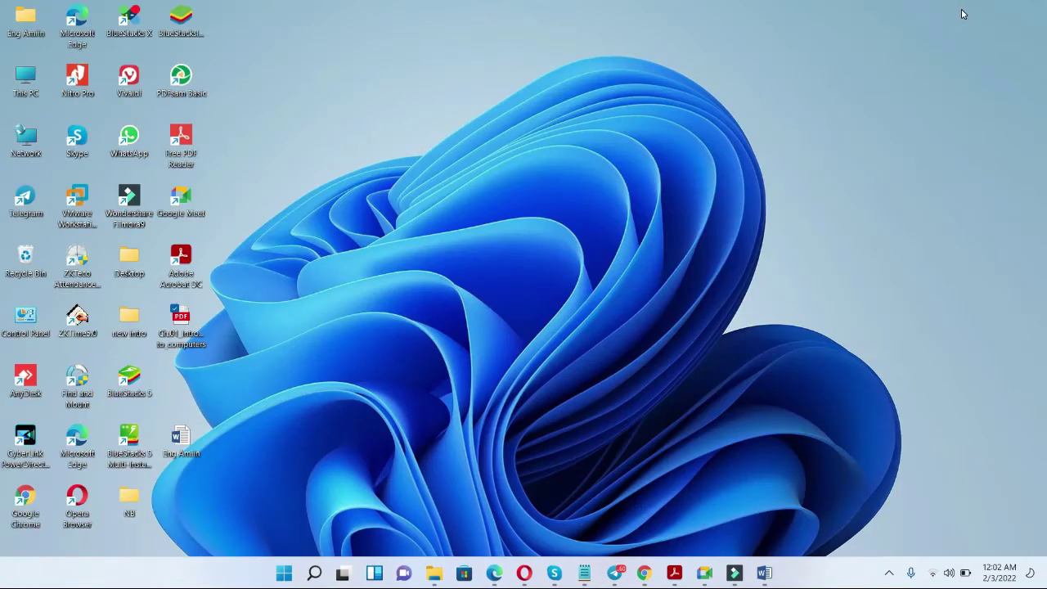
Switch to Word and save the open document as a PDF on the Desktop, keeping its file name and standard optimization
{"action": "left_click", "coordinate": [767, 573]}
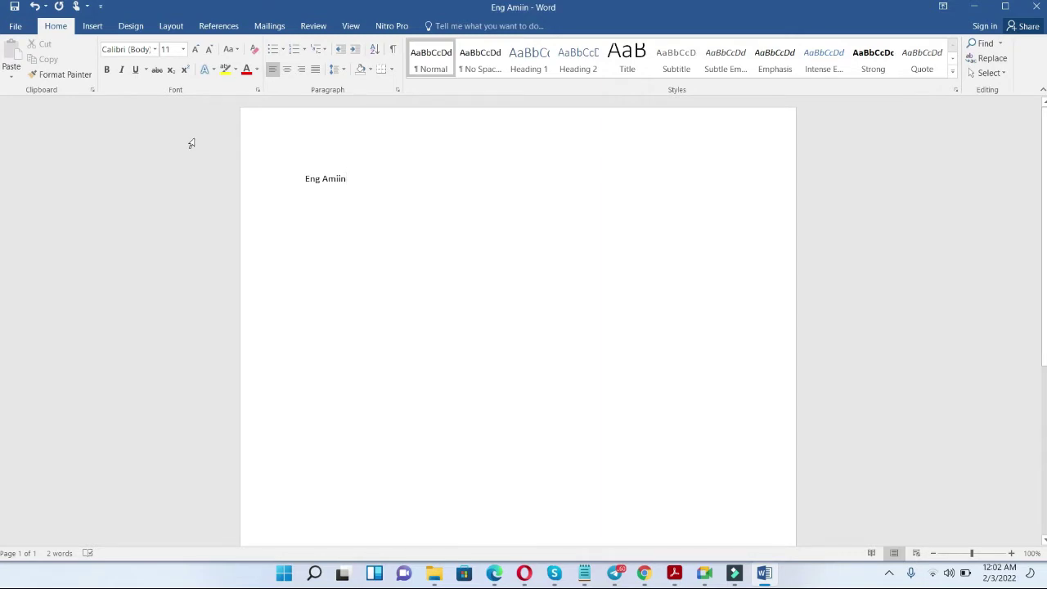
{"action": "left_click", "coordinate": [15, 27]}
{"action": "left_click", "coordinate": [39, 147]}
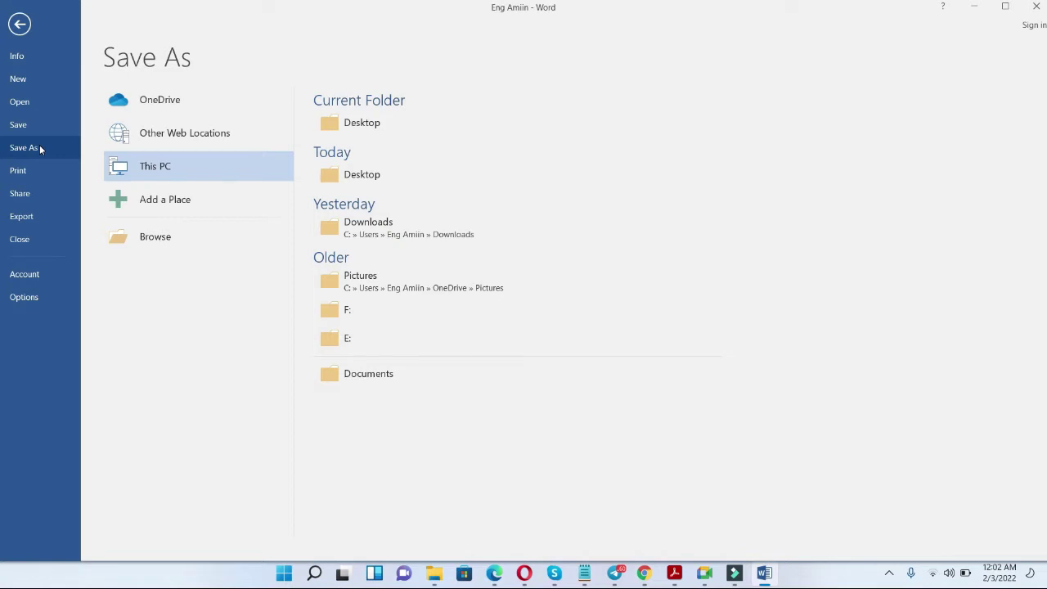
{"action": "left_click", "coordinate": [162, 246]}
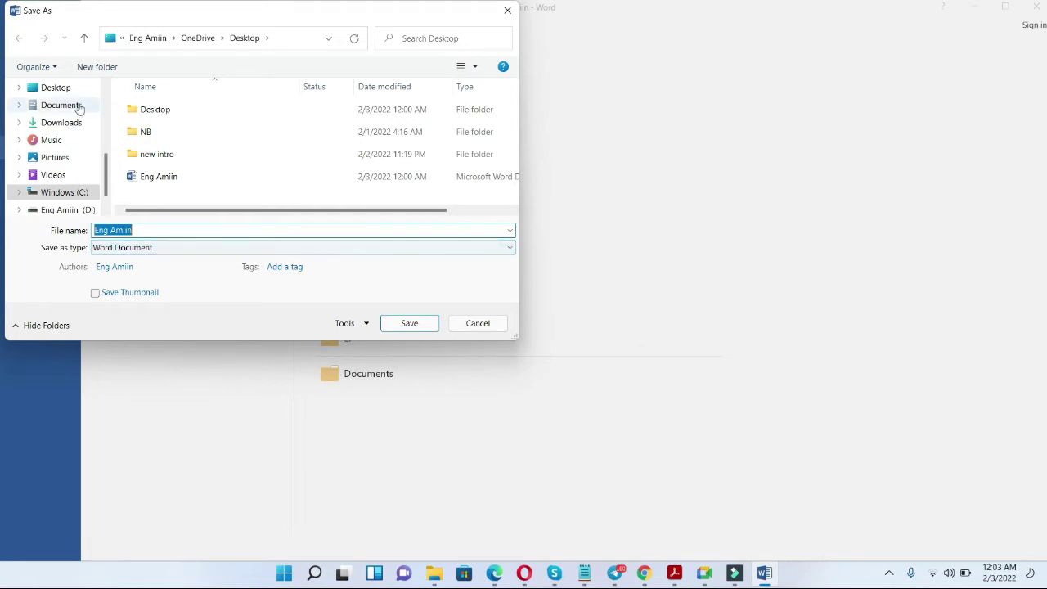
{"action": "left_click", "coordinate": [54, 89]}
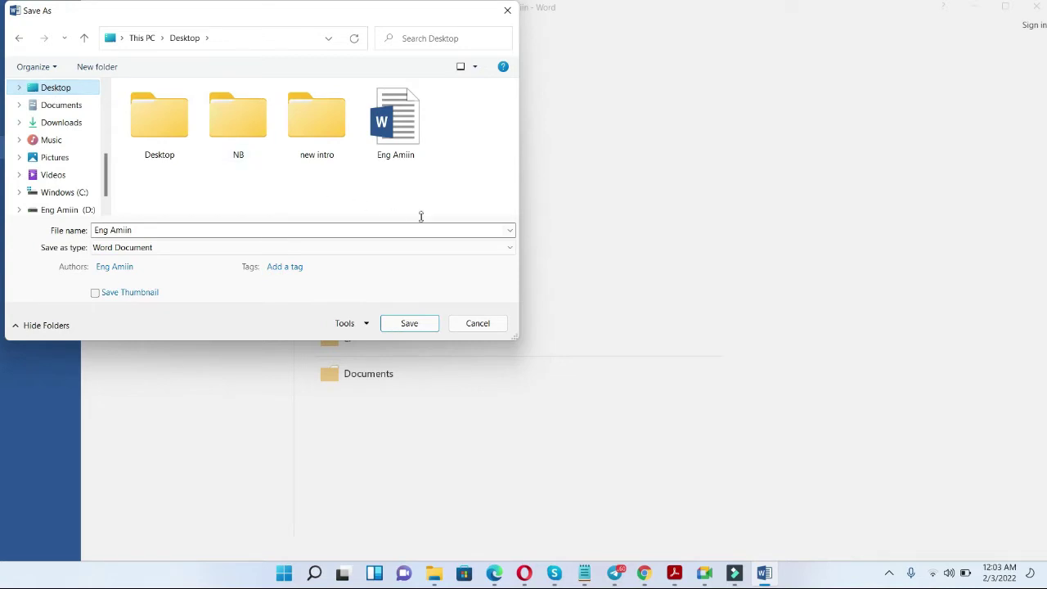
{"action": "left_click", "coordinate": [508, 250]}
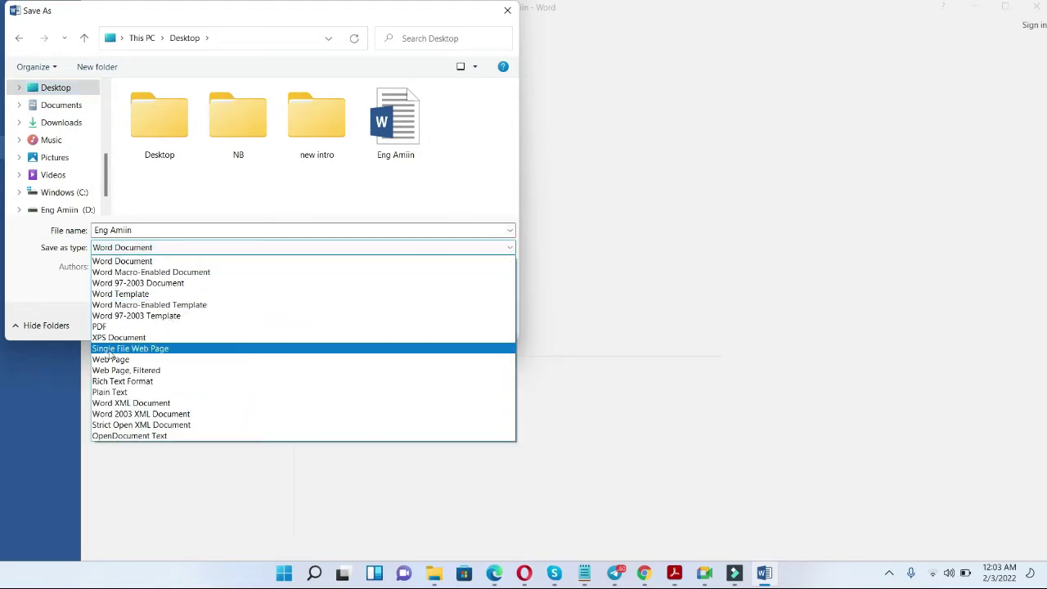
{"action": "left_click", "coordinate": [105, 327]}
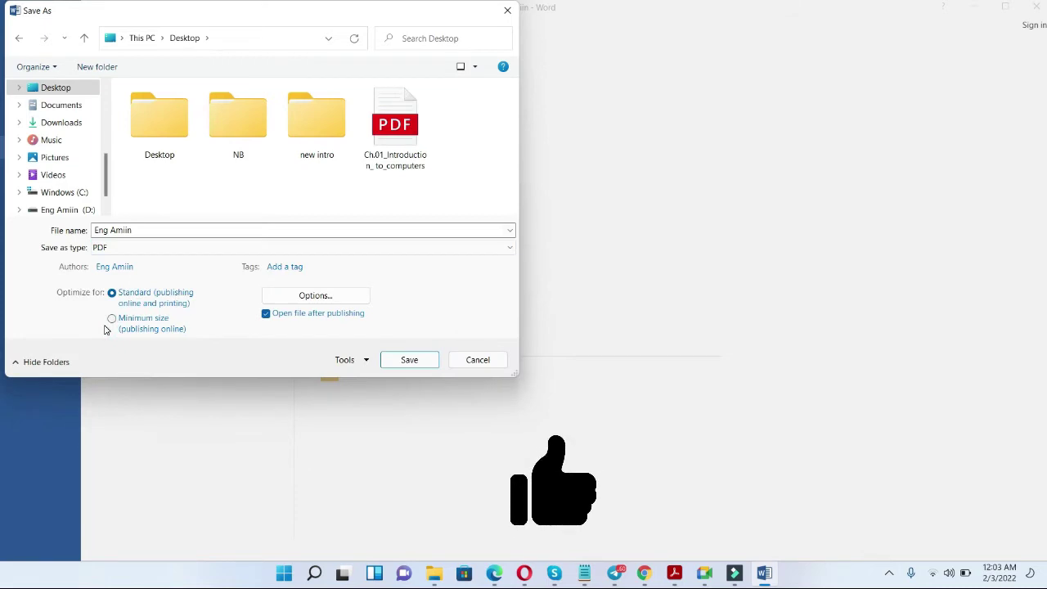
{"action": "left_click", "coordinate": [402, 360]}
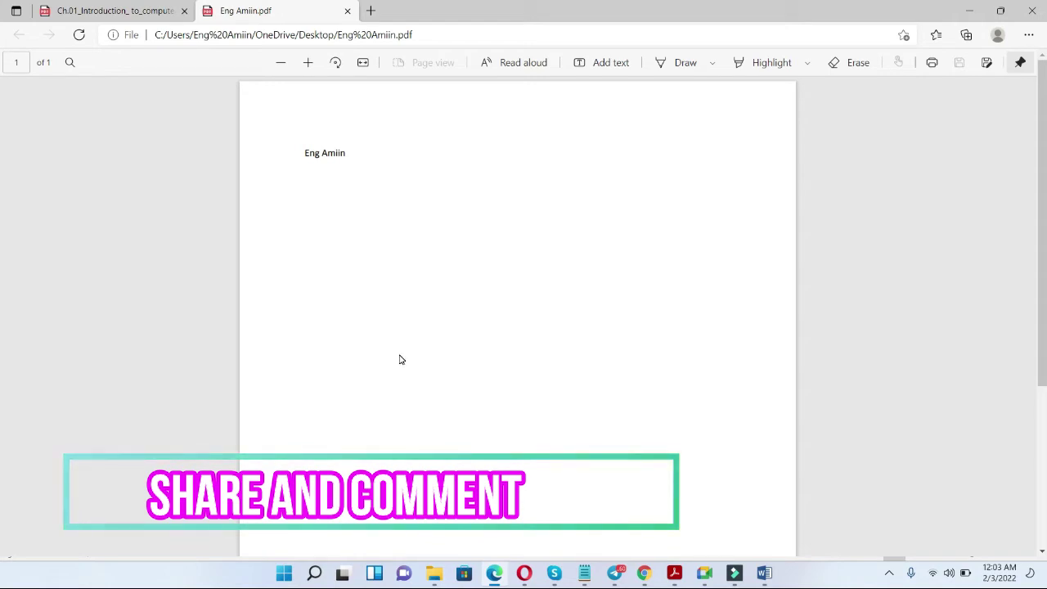
Minimize the open windows and view the exported PDF from the desktop, closing the browser when done
{"action": "left_click", "coordinate": [969, 8]}
{"action": "left_click", "coordinate": [972, 7]}
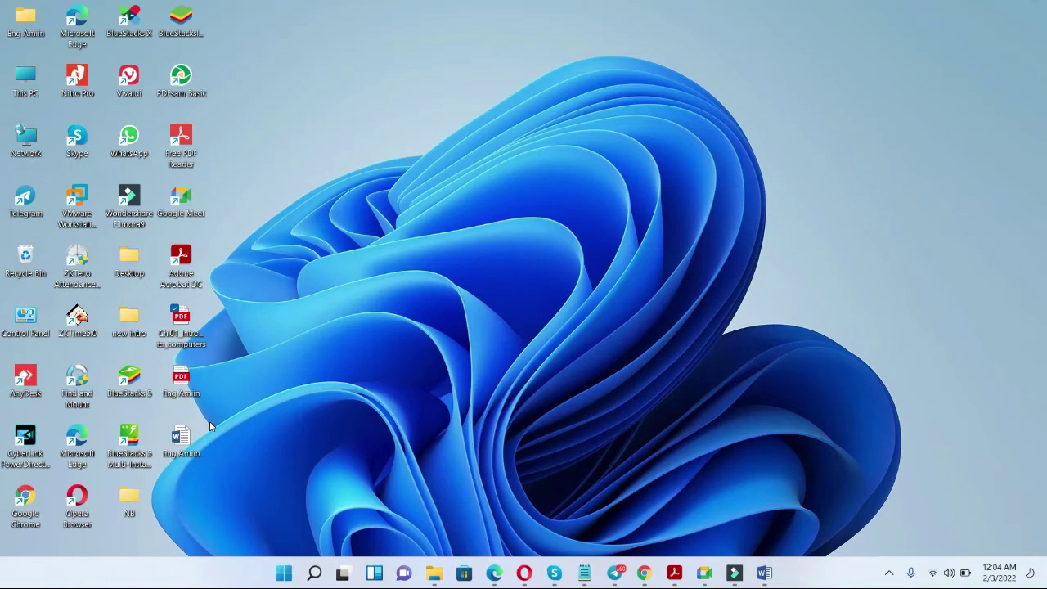
{"action": "double_click", "coordinate": [168, 386]}
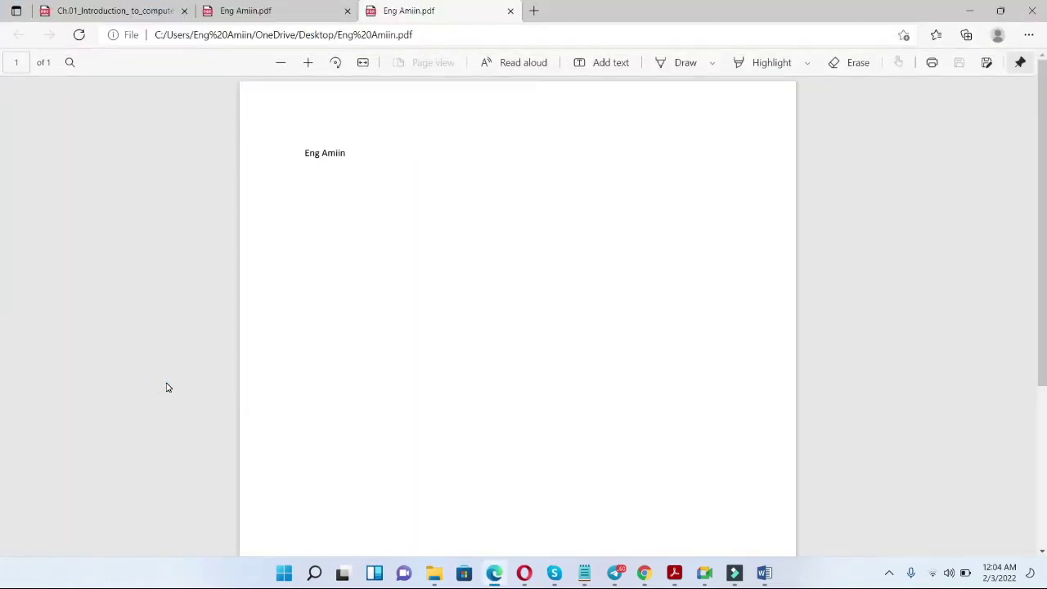
{"action": "left_click", "coordinate": [1031, 11]}
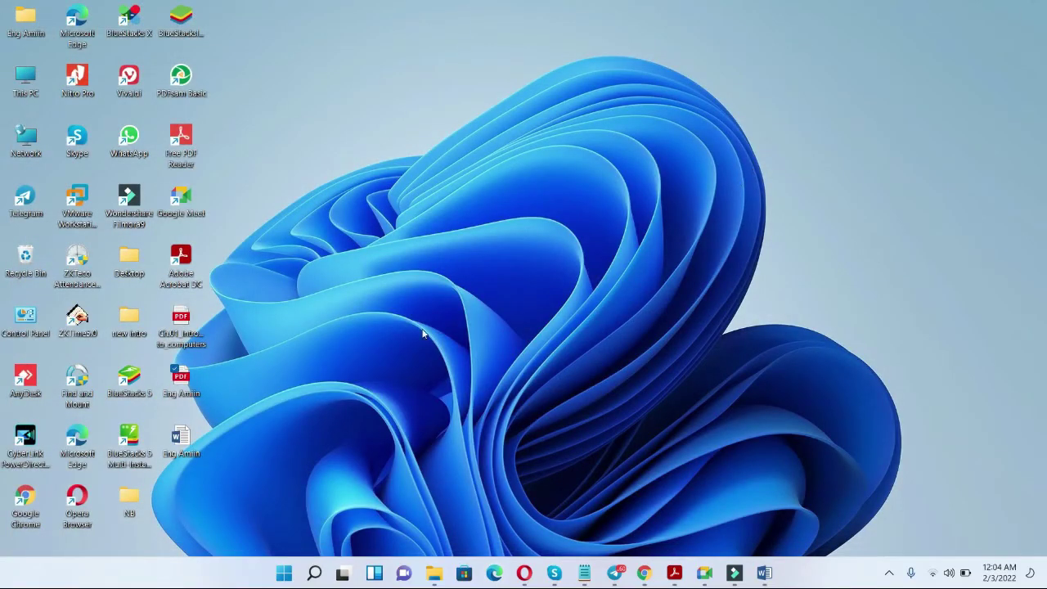
{"action": "right_click", "coordinate": [180, 379]}
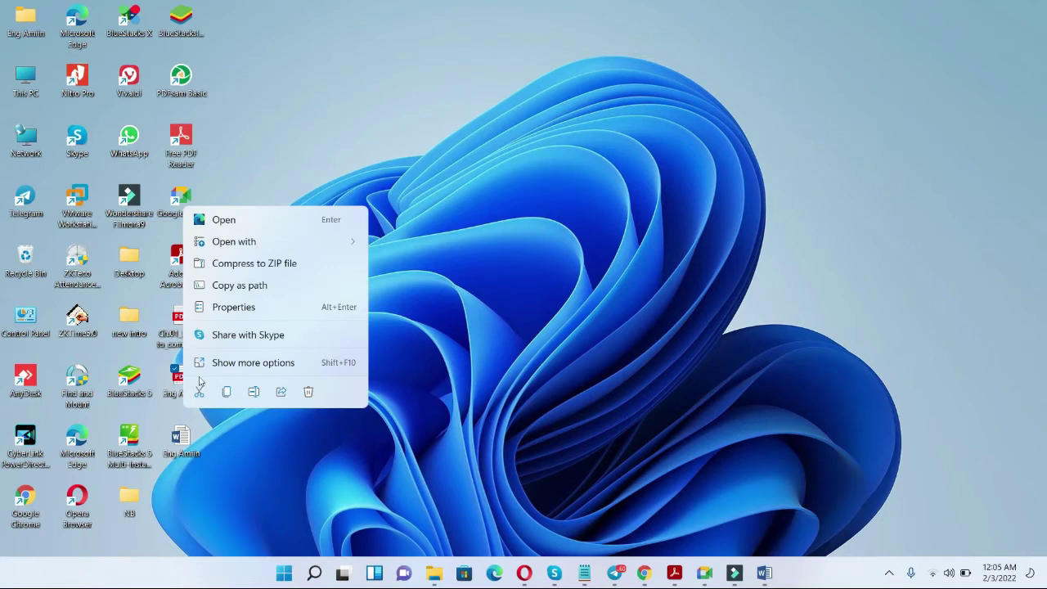
{"action": "left_click", "coordinate": [242, 369]}
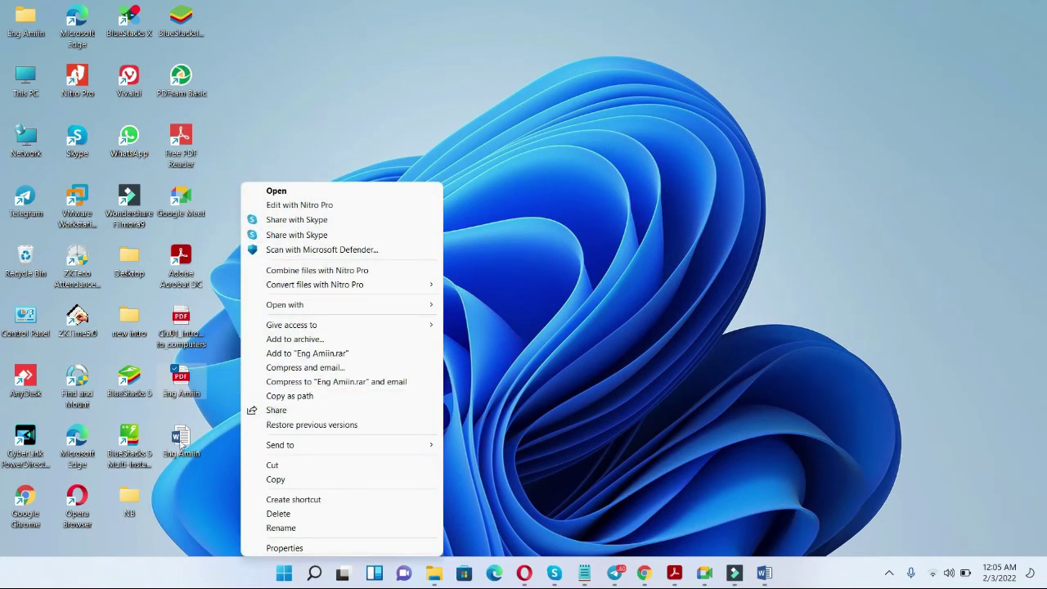
{"action": "left_click", "coordinate": [205, 399]}
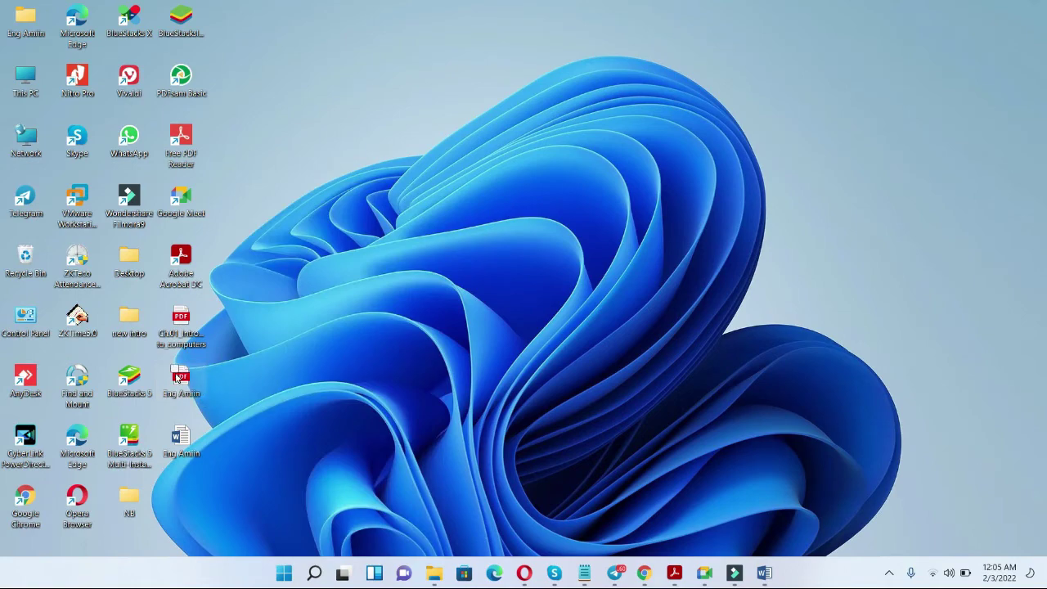
Reopen the exported PDF from the desktop to check its default viewer and minimize that window
{"action": "double_click", "coordinate": [177, 377]}
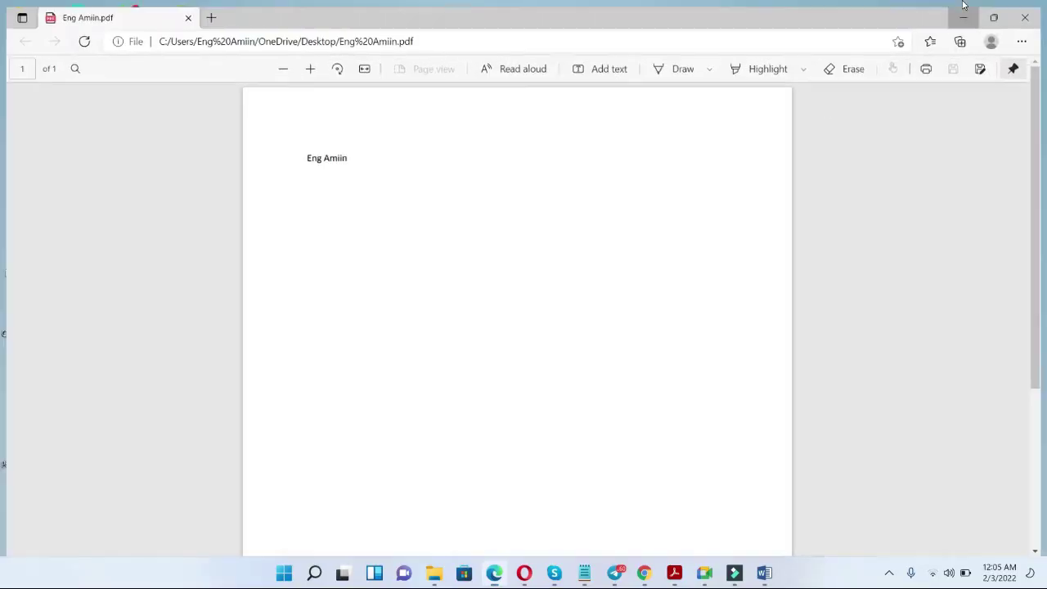
{"action": "left_click", "coordinate": [971, 10]}
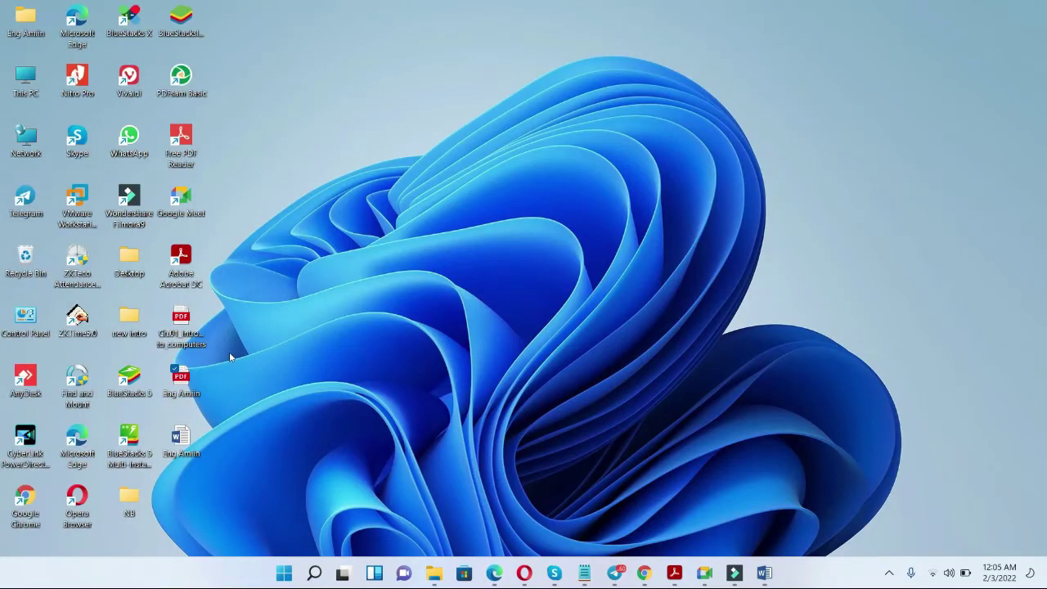
{"action": "right_click", "coordinate": [193, 374]}
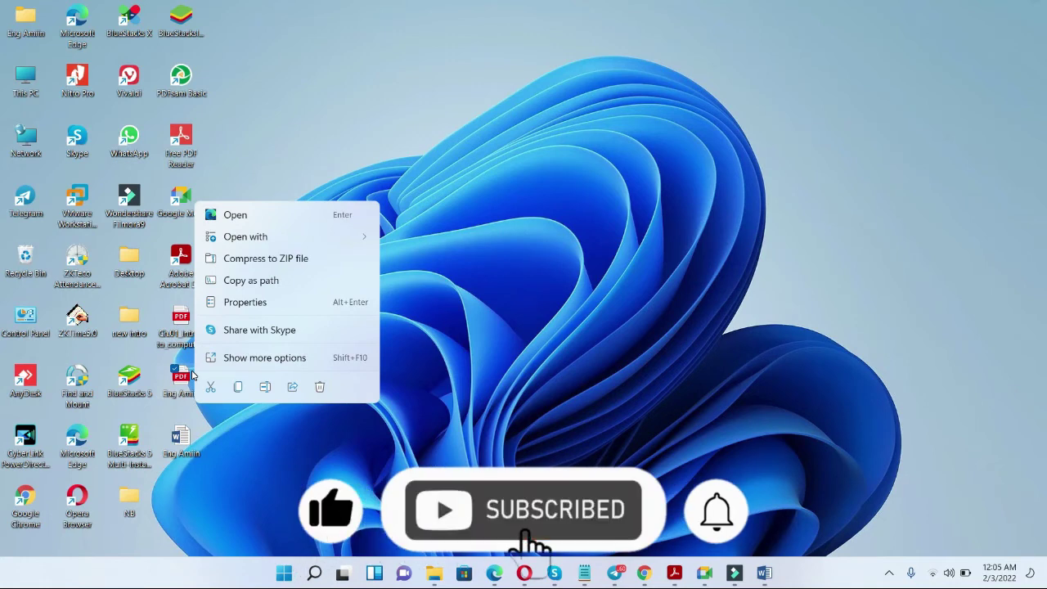
{"action": "key", "text": "Escape"}
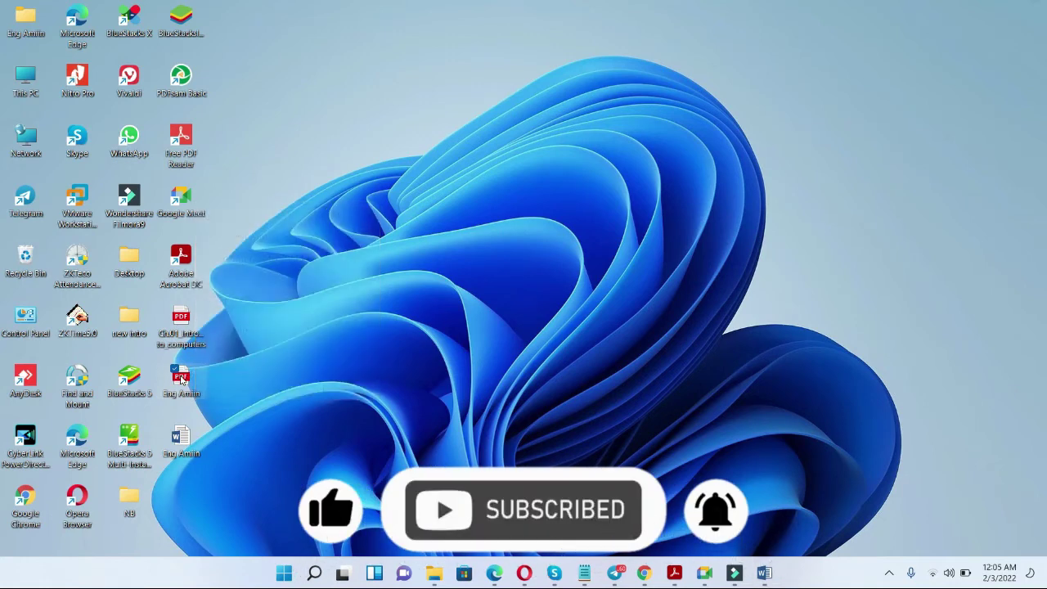
Change the default program for .pdf files to Adobe Acrobat DC through the exported PDF's properties and confirm
{"action": "right_click", "coordinate": [181, 380]}
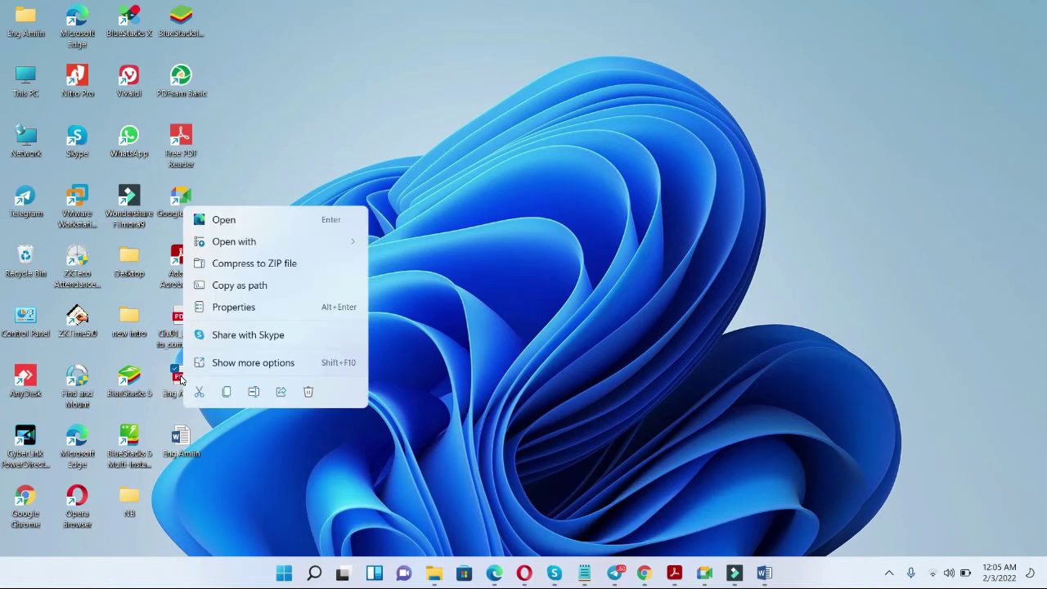
{"action": "left_click", "coordinate": [223, 365]}
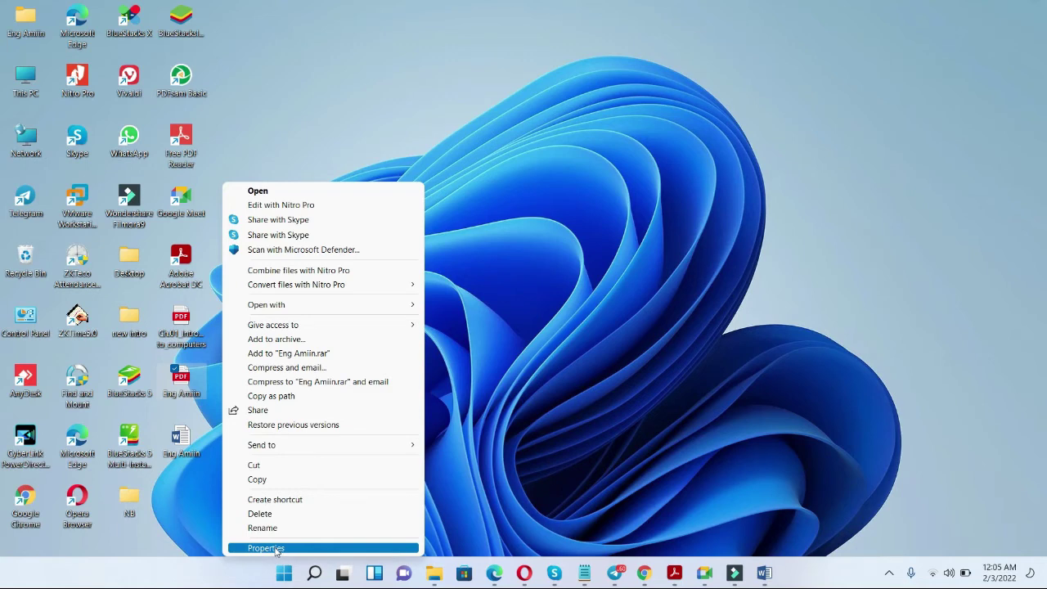
{"action": "left_click", "coordinate": [275, 549]}
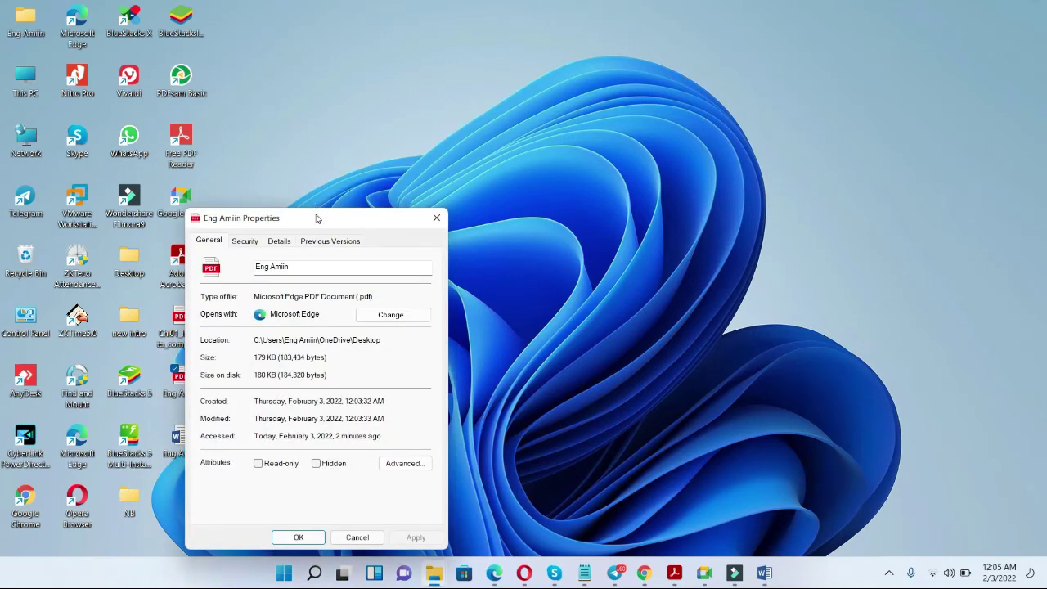
{"action": "left_click_drag", "start_coordinate": [318, 217], "coordinate": [337, 120]}
{"action": "left_click", "coordinate": [405, 219]}
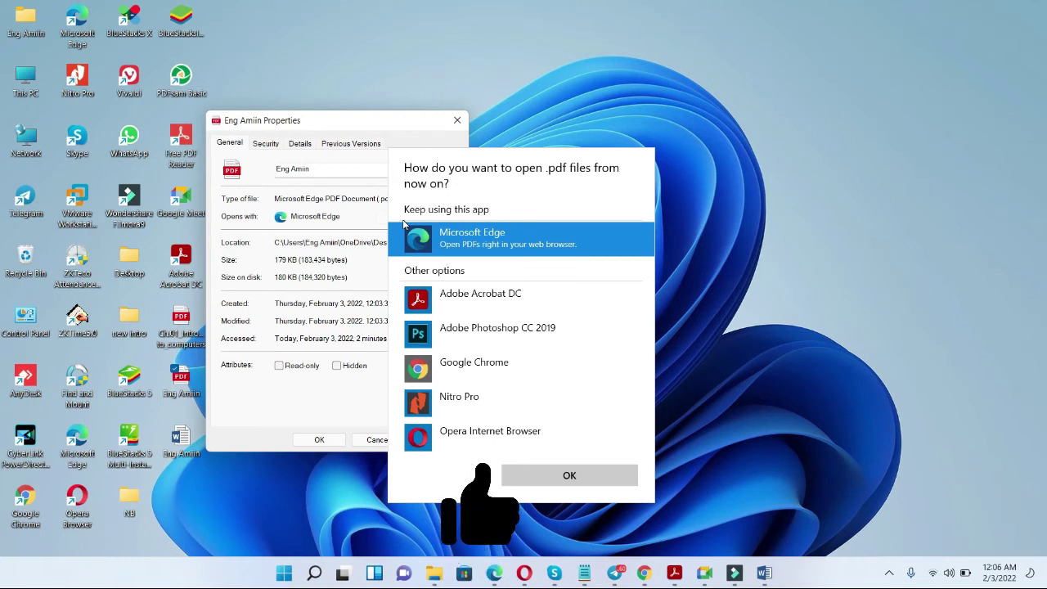
{"action": "left_click", "coordinate": [431, 298]}
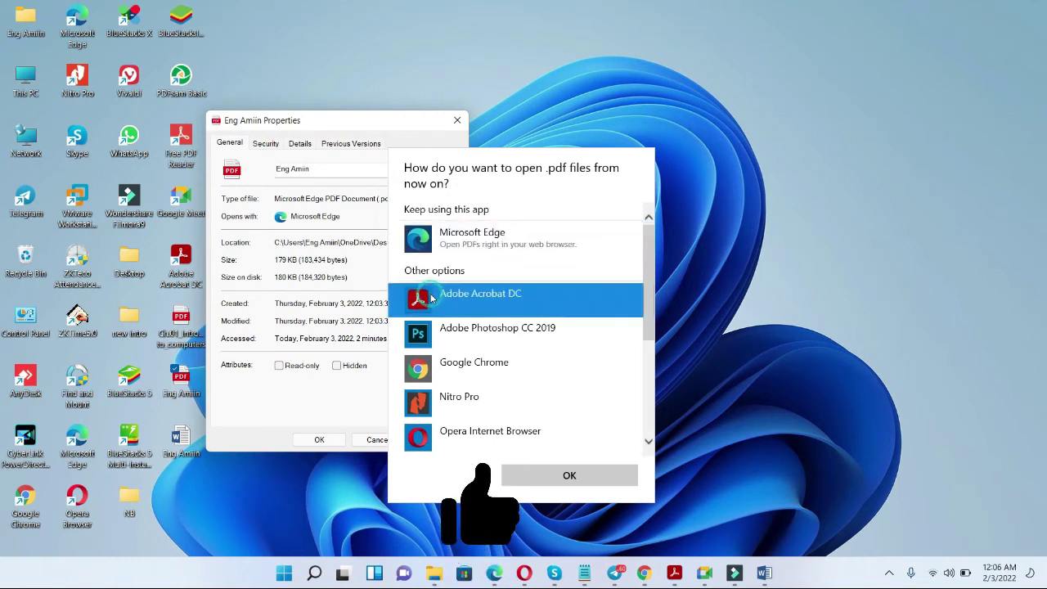
{"action": "left_click", "coordinate": [561, 478]}
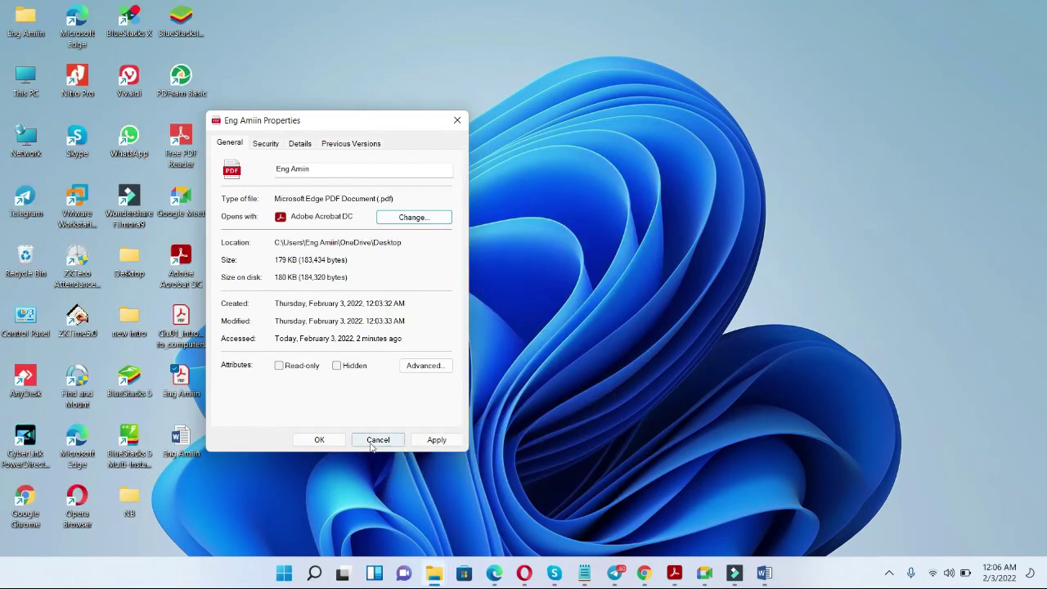
{"action": "left_click", "coordinate": [320, 440]}
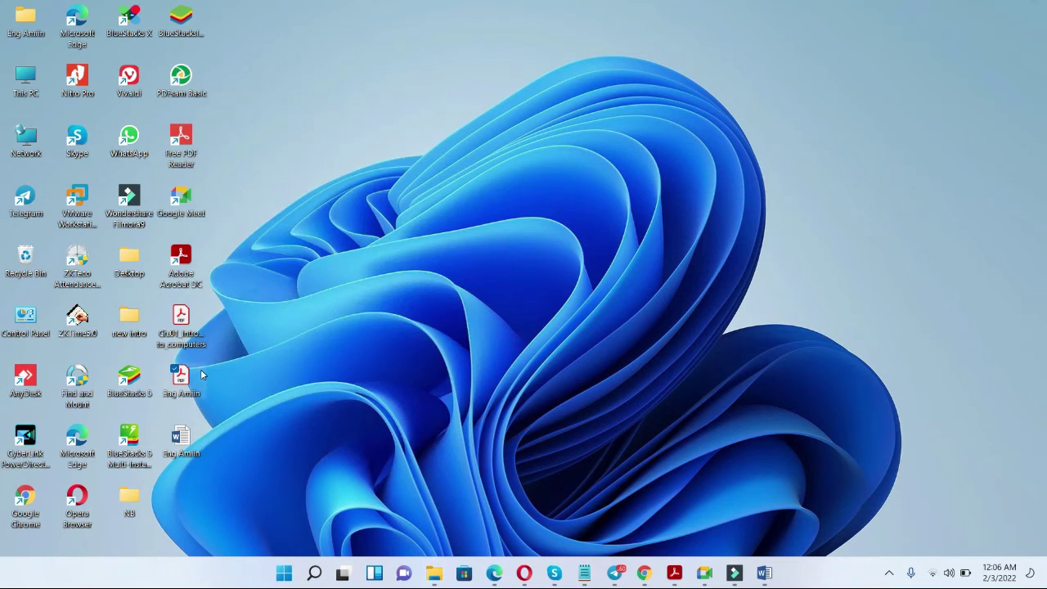
Open the Ch.01 introduction to computers PDF to test the new default program, dismiss the welcome tour and minimize the window
{"action": "double_click", "coordinate": [179, 330]}
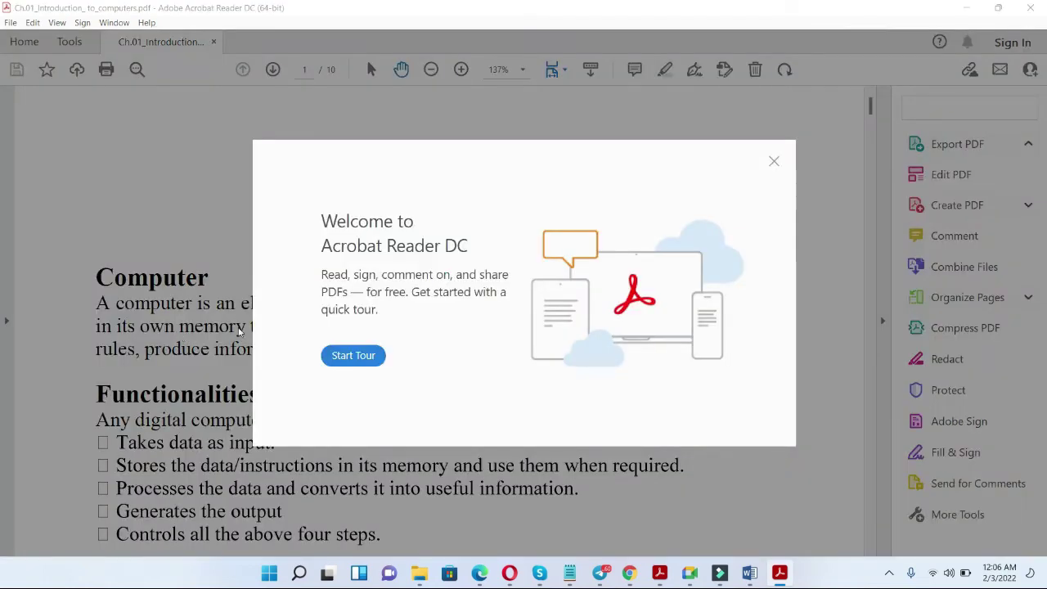
{"action": "left_click", "coordinate": [774, 162]}
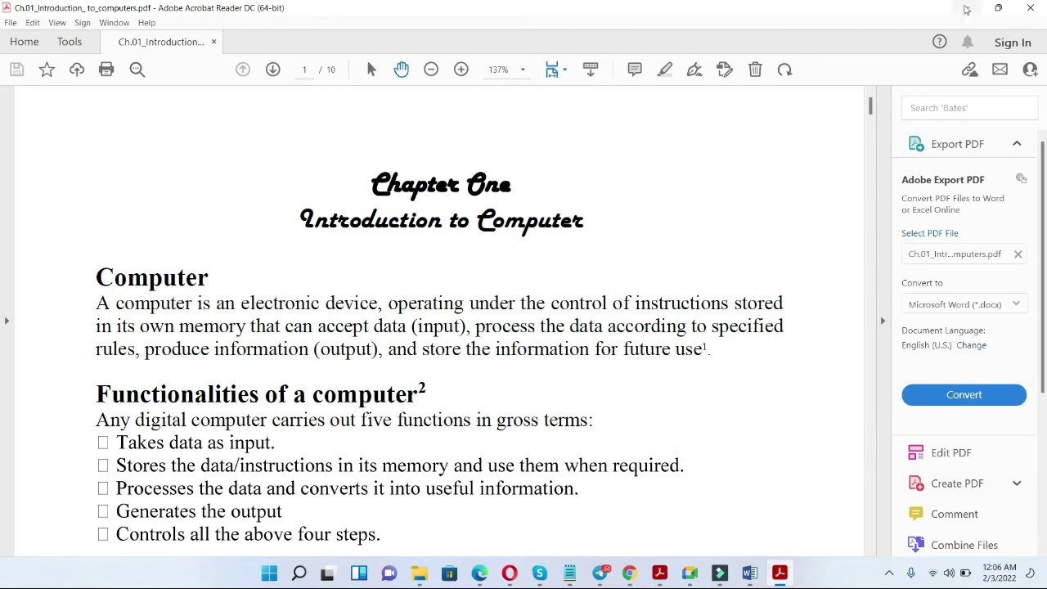
{"action": "left_click", "coordinate": [966, 9]}
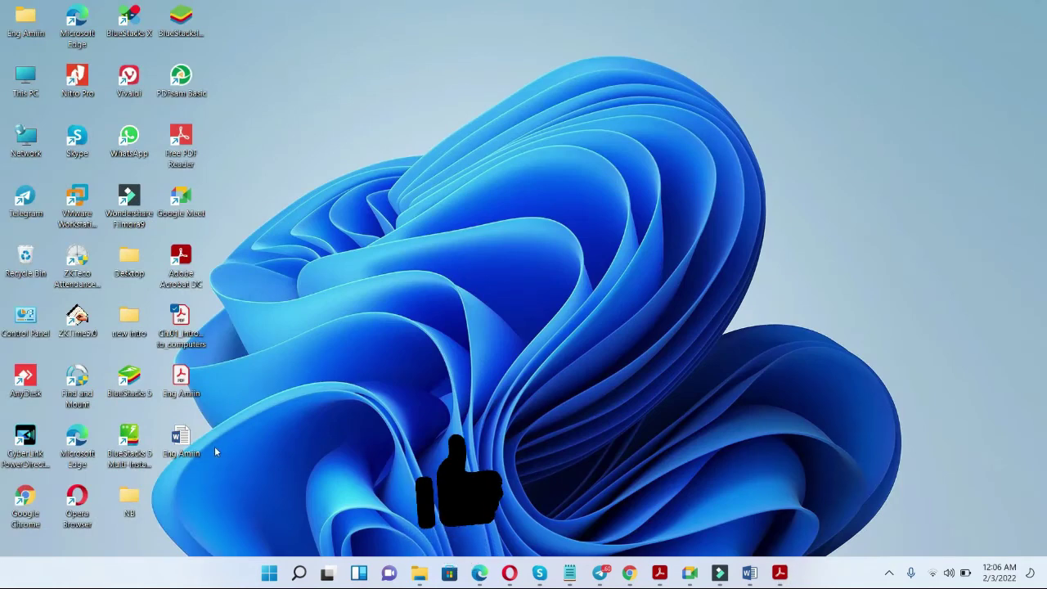
Review the programs offered for opening .pdf files in the exported PDF's properties without choosing another, and close the properties
{"action": "right_click", "coordinate": [184, 375]}
{"action": "left_click", "coordinate": [233, 361]}
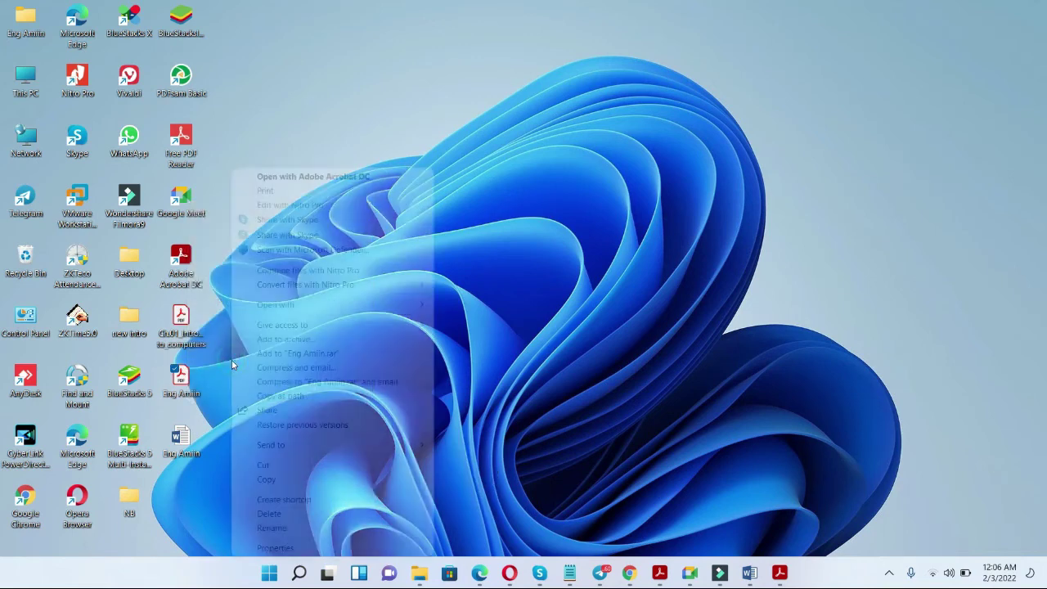
{"action": "left_click", "coordinate": [288, 550]}
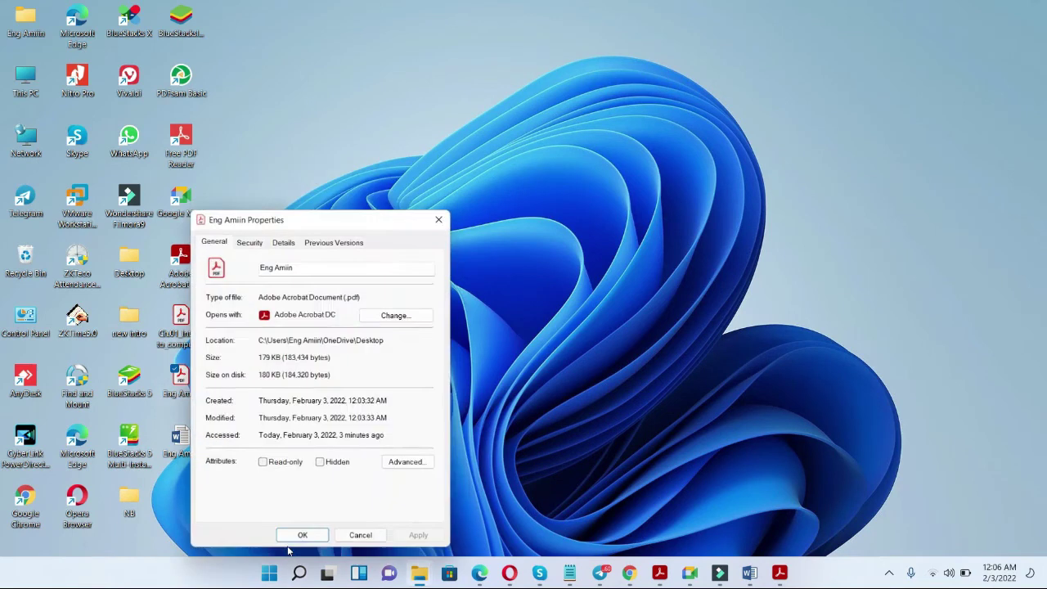
{"action": "left_click", "coordinate": [391, 319]}
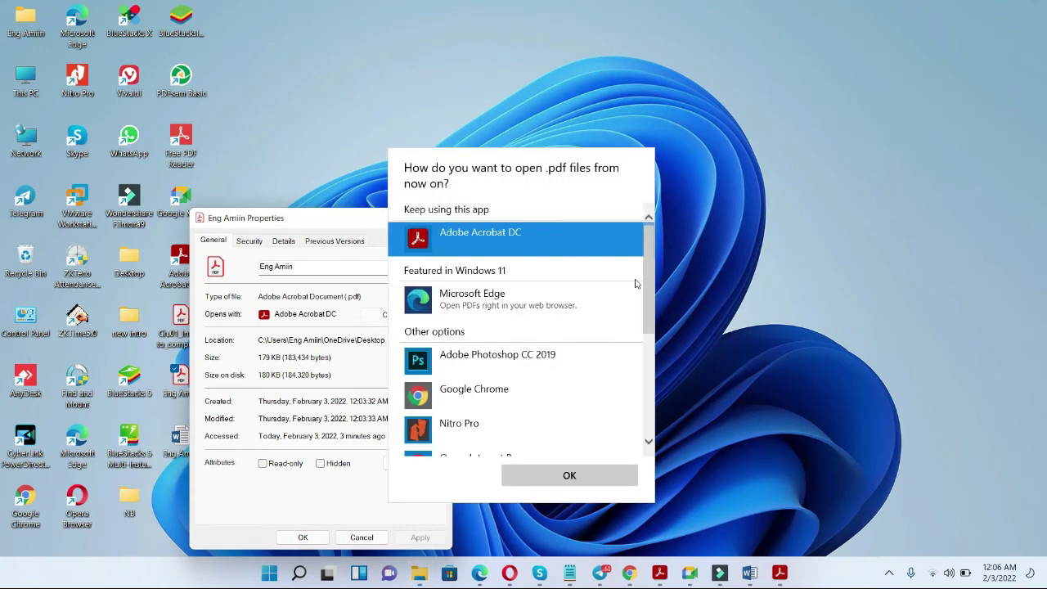
{"action": "left_click", "coordinate": [667, 390]}
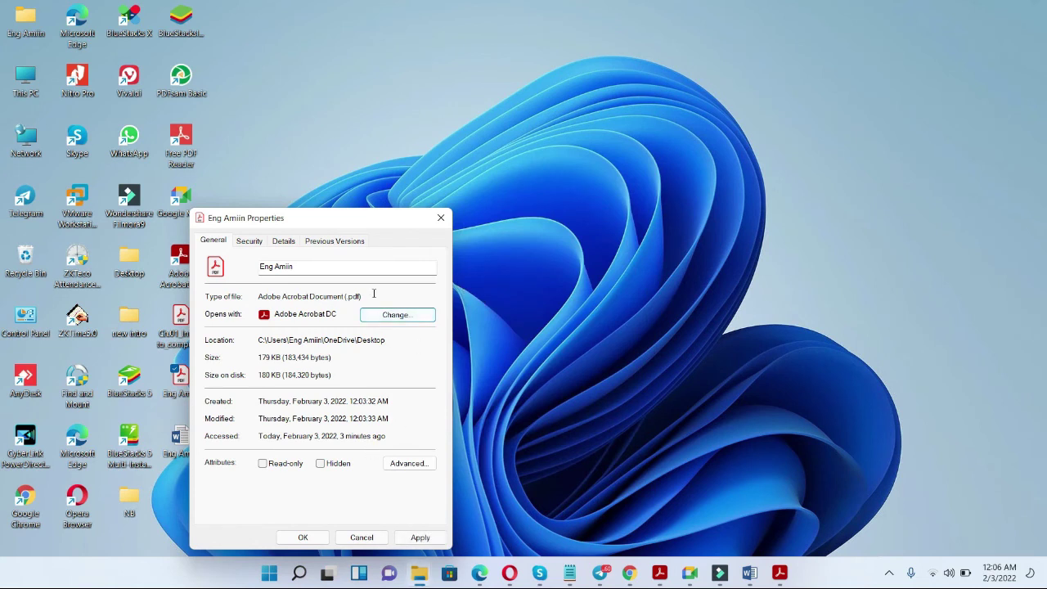
{"action": "left_click", "coordinate": [395, 319]}
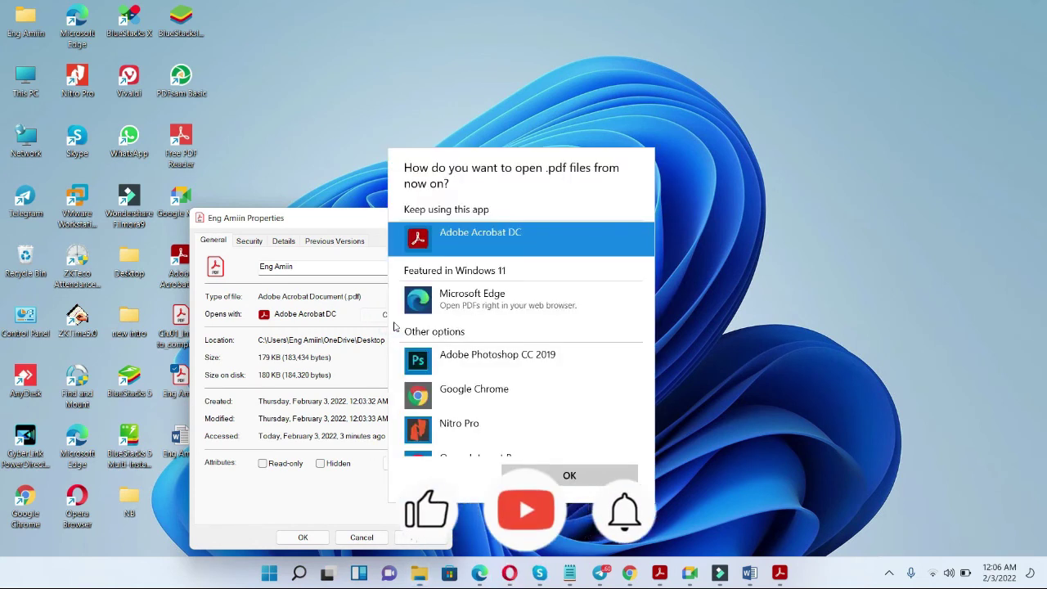
{"action": "left_click", "coordinate": [754, 354]}
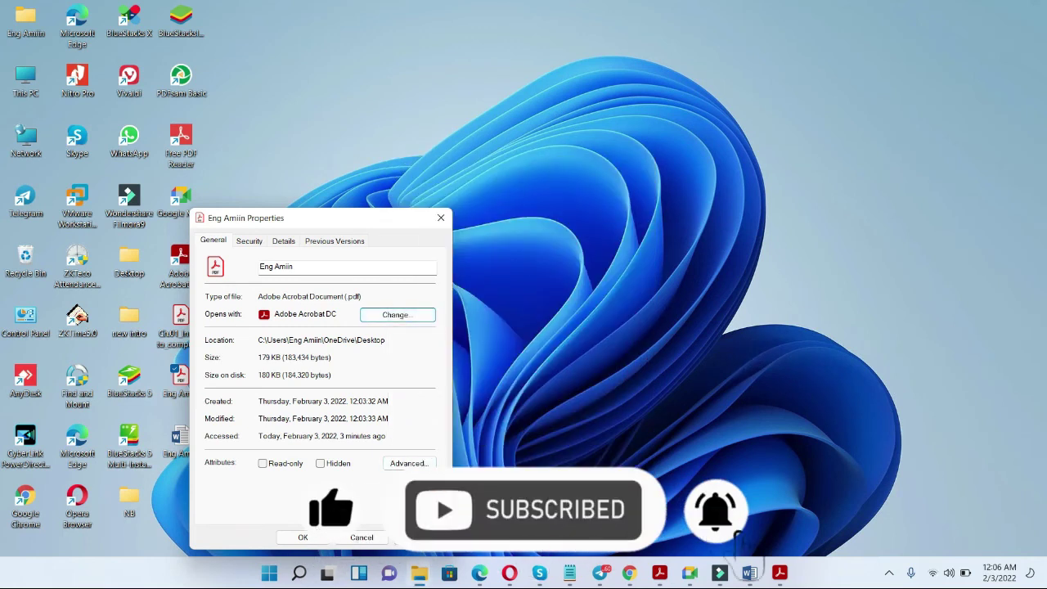
{"action": "left_click", "coordinate": [303, 537]}
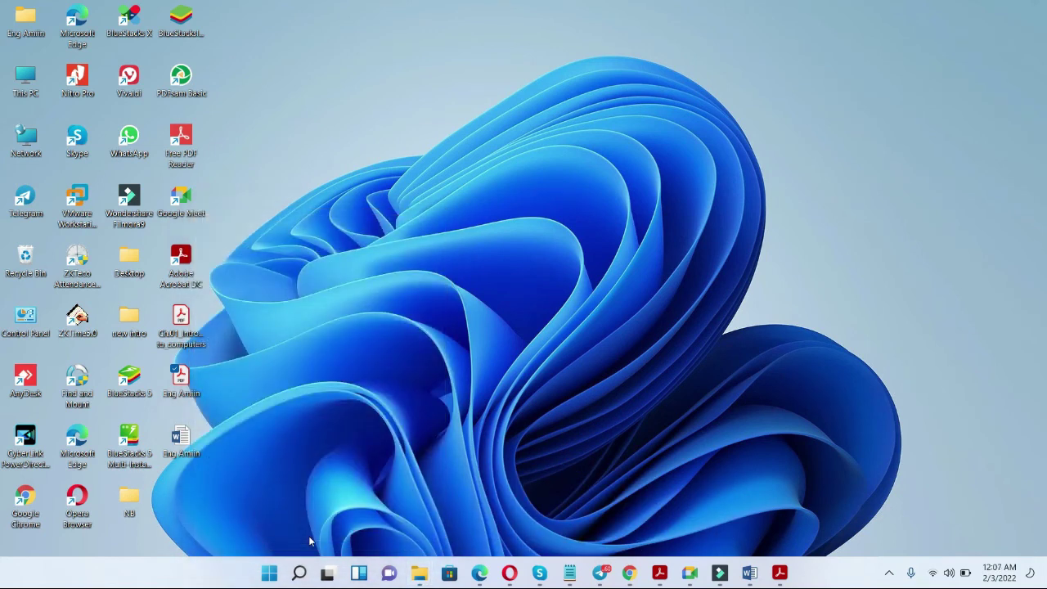